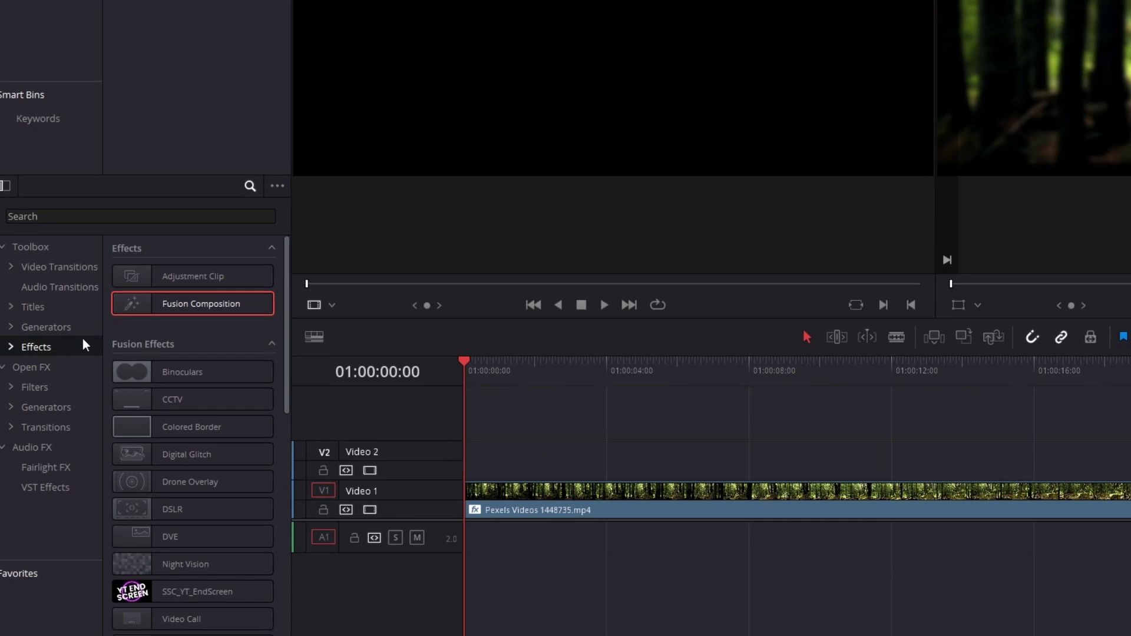
Place a Fusion Composition clip on V2 at the timeline start, above the forest footage, and select it
left_click_drag(160, 313, 244, 416)
left_click(259, 416)
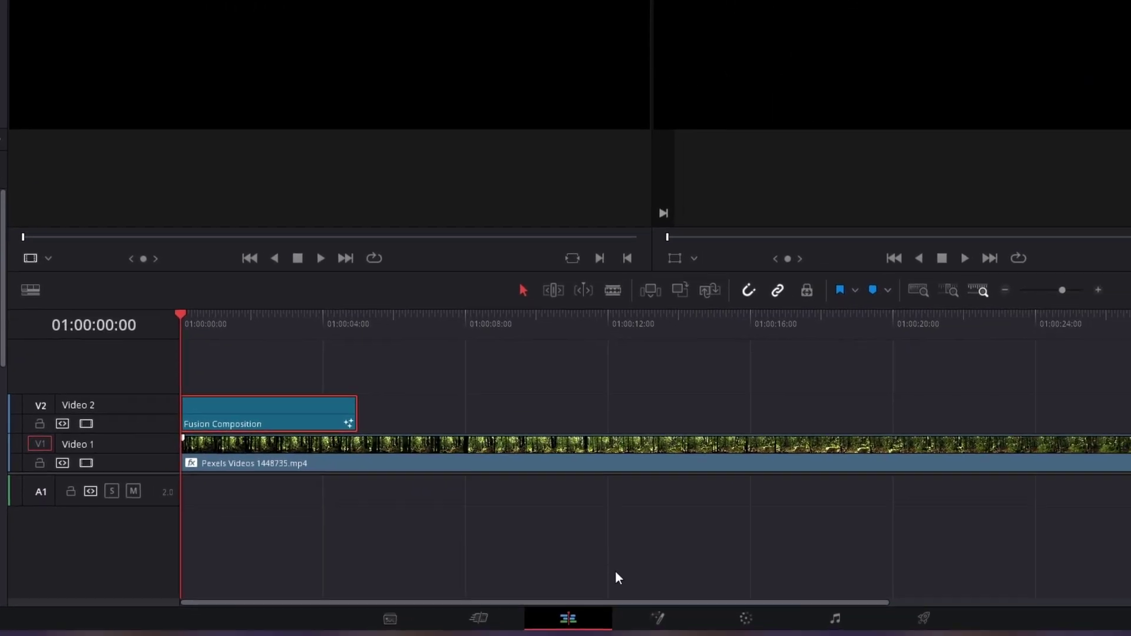
On the Fusion page, add a Text+ node and connect Text1 to MediaOut1
left_click(536, 607)
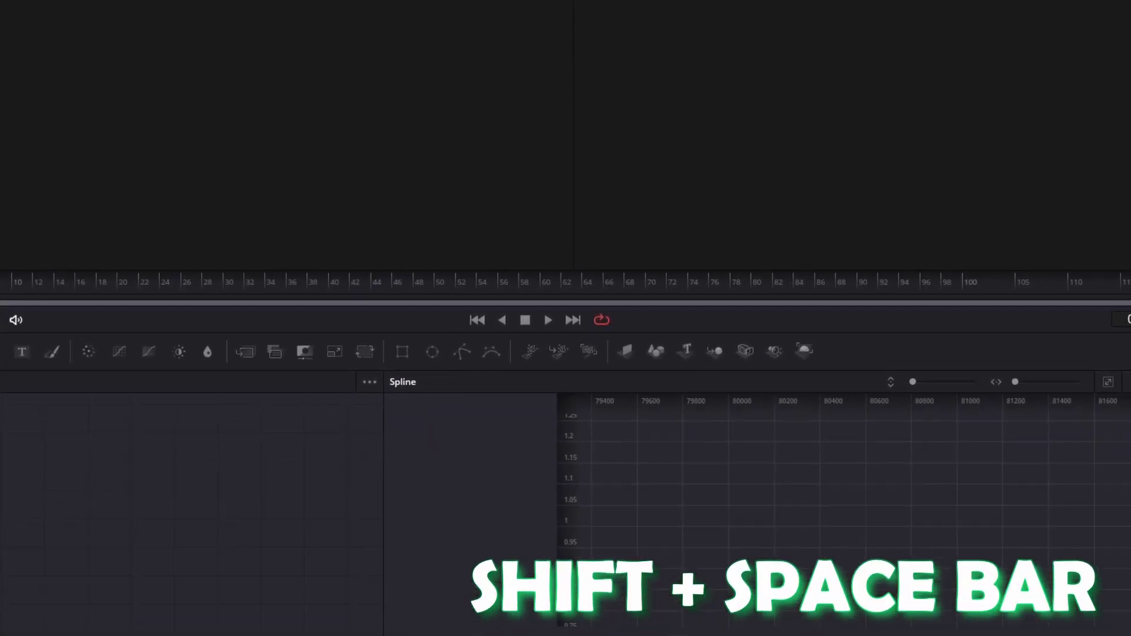
key("shift+space")
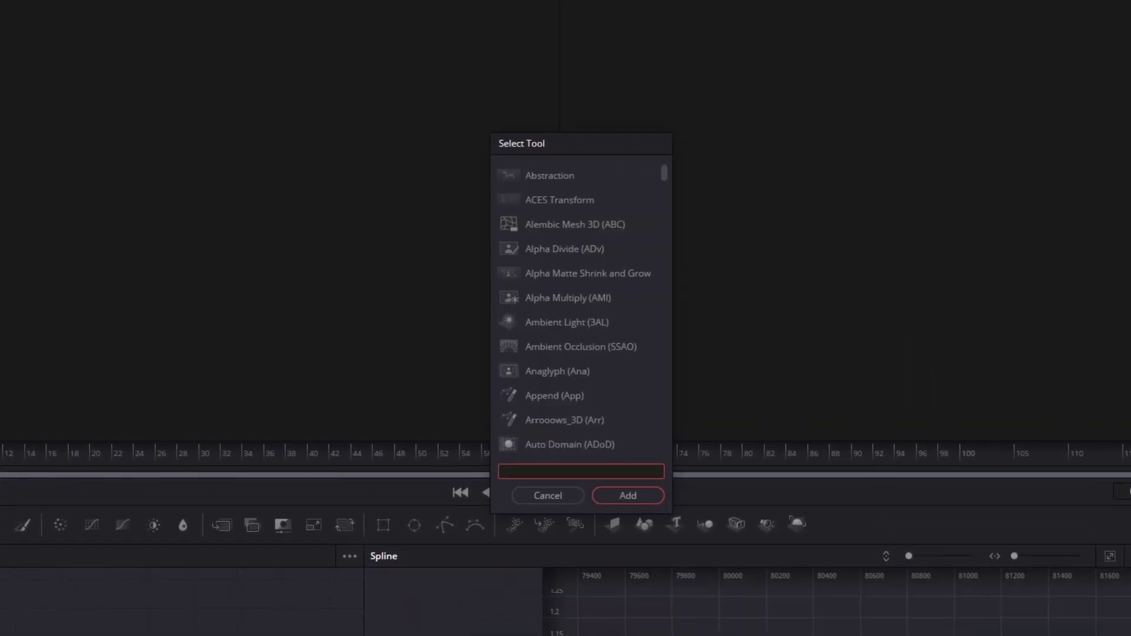
type("Text")
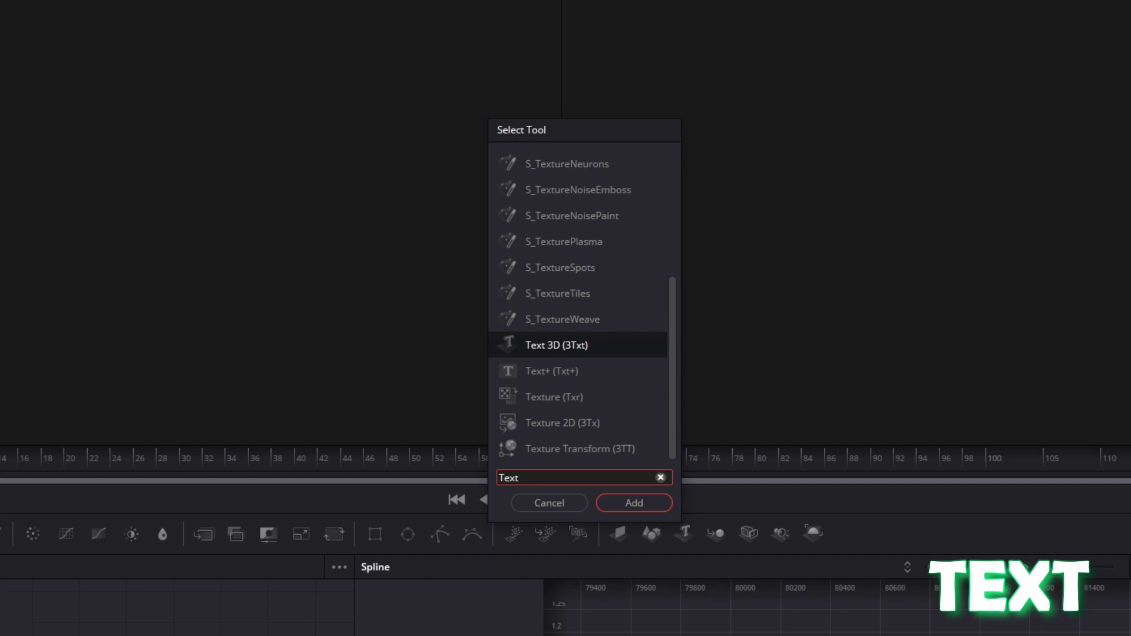
type("+")
key("Return")
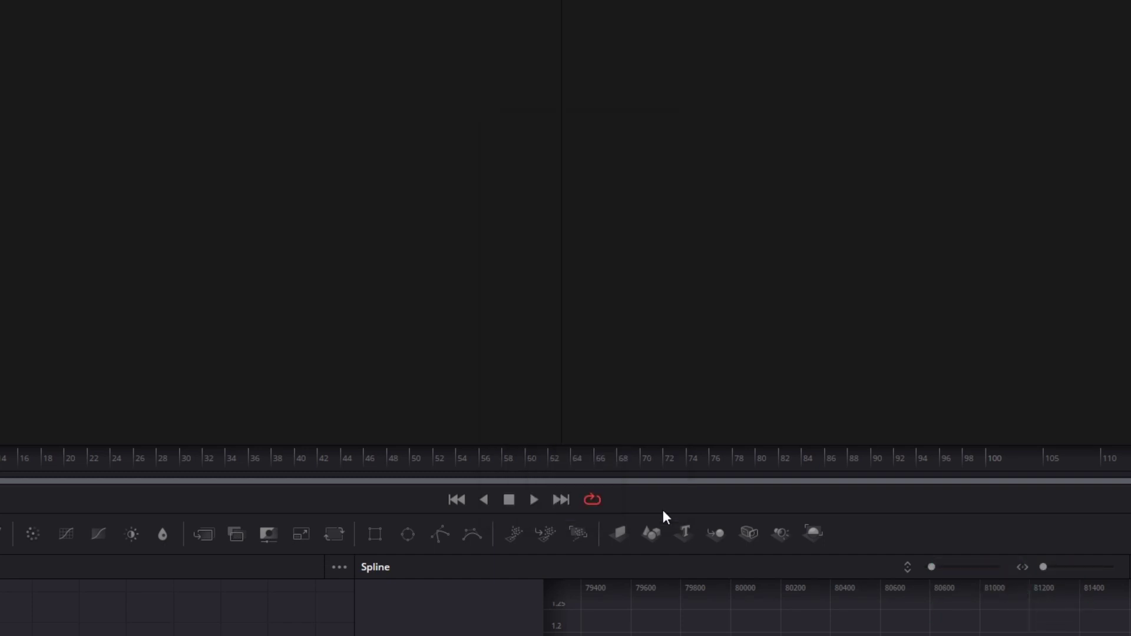
left_click_drag(85, 399, 282, 433)
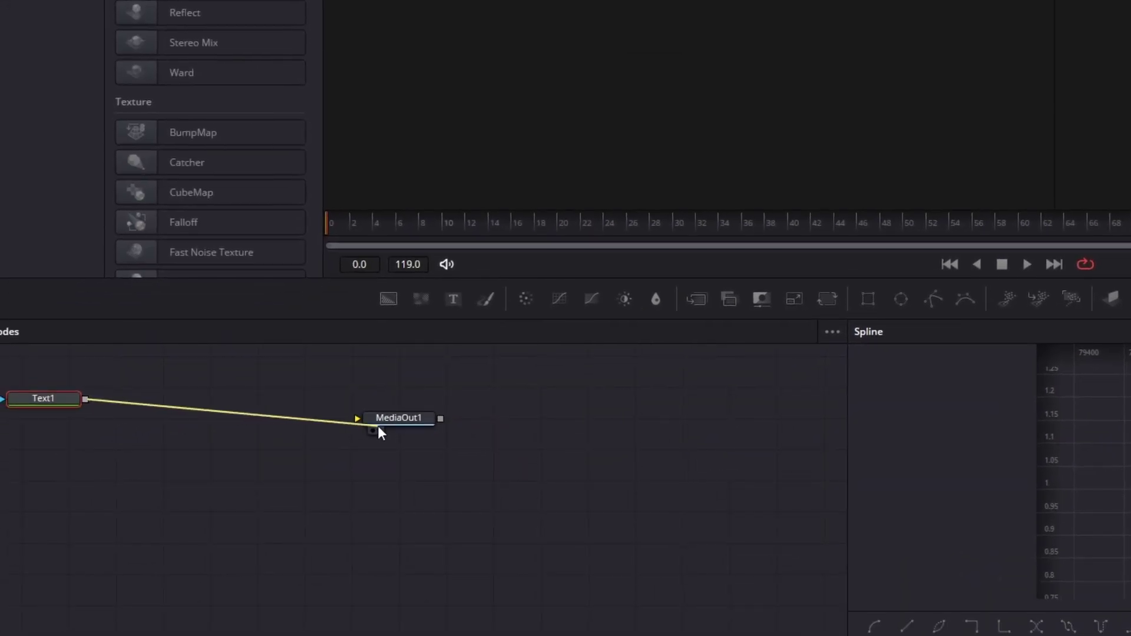
left_click_drag(377, 425, 378, 425)
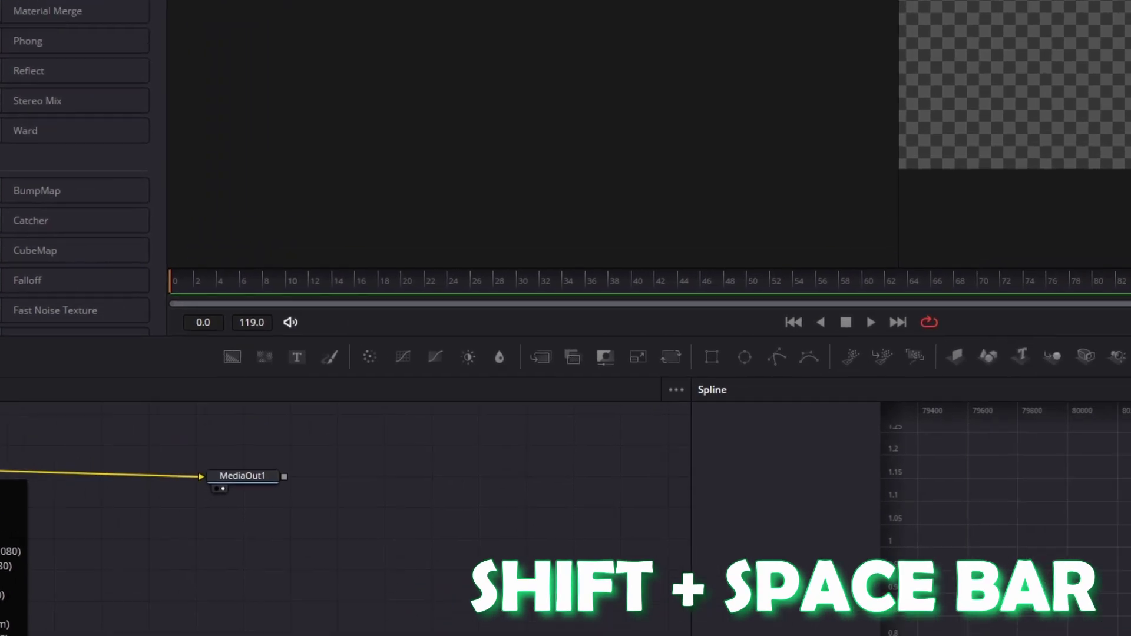
Add a Camera Shake tool to the composition from the tool search
key("shift+space")
type("Camera Shake")
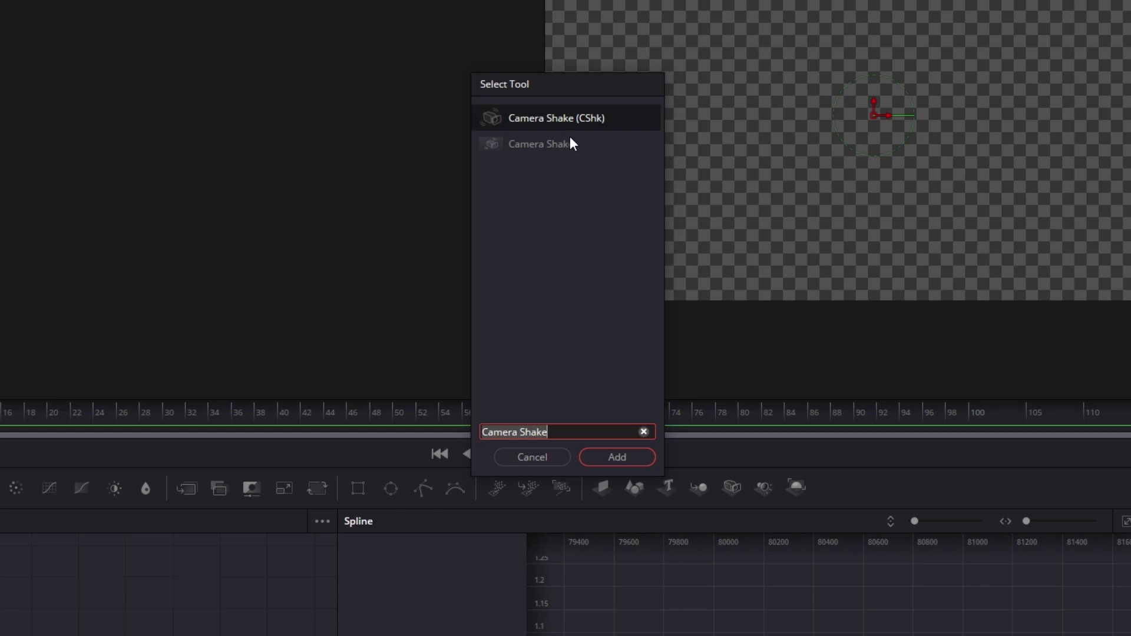
left_click(617, 463)
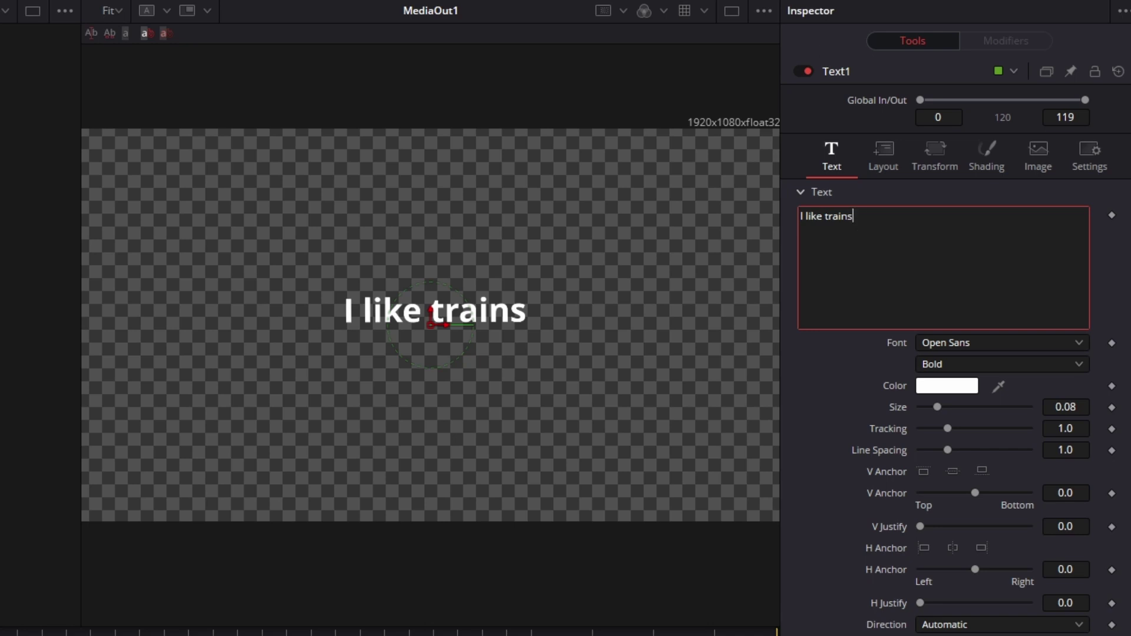
Set Camera Shake Overall Strength and Speed to about 0.2 and Y Deviation to 0
key("space")
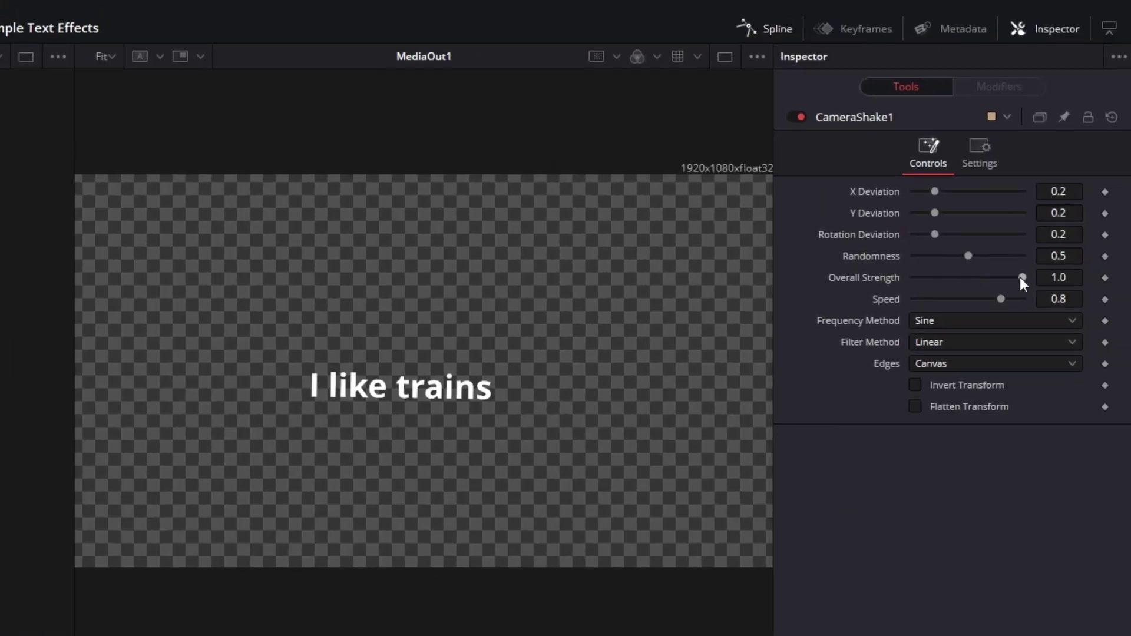
left_click_drag(1022, 276, 935, 283)
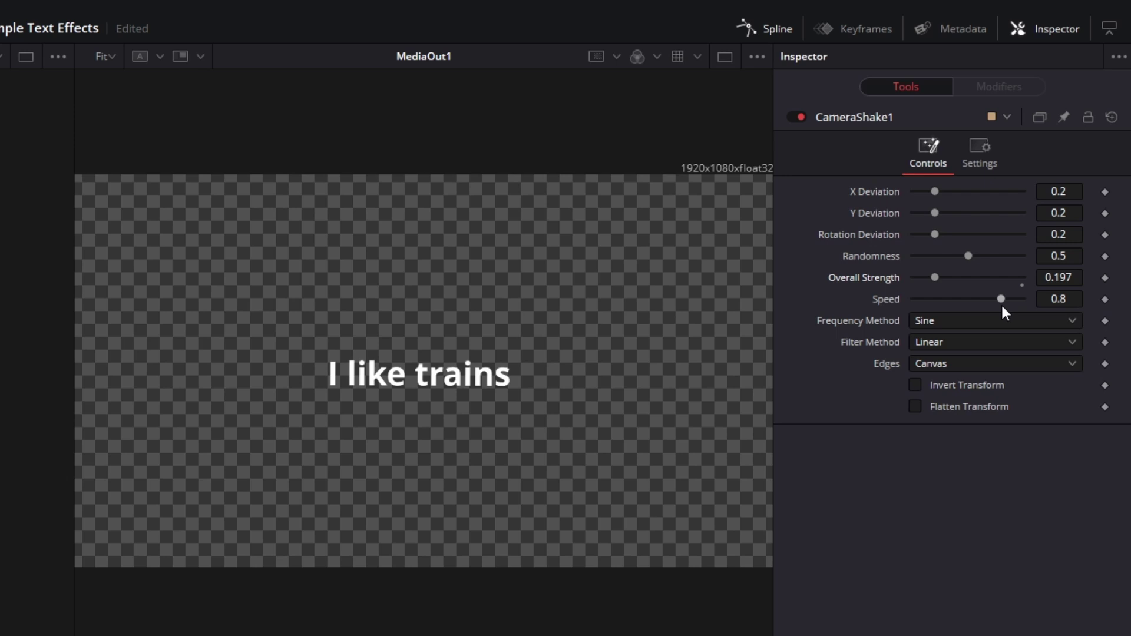
left_click_drag(1001, 300, 936, 300)
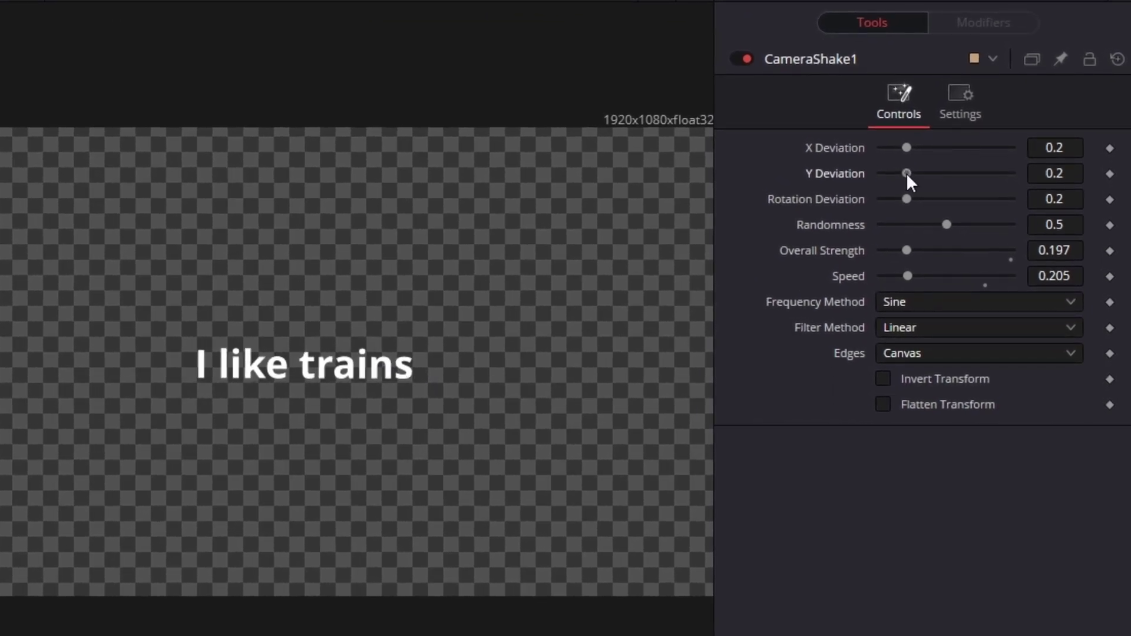
left_click_drag(907, 173, 808, 164)
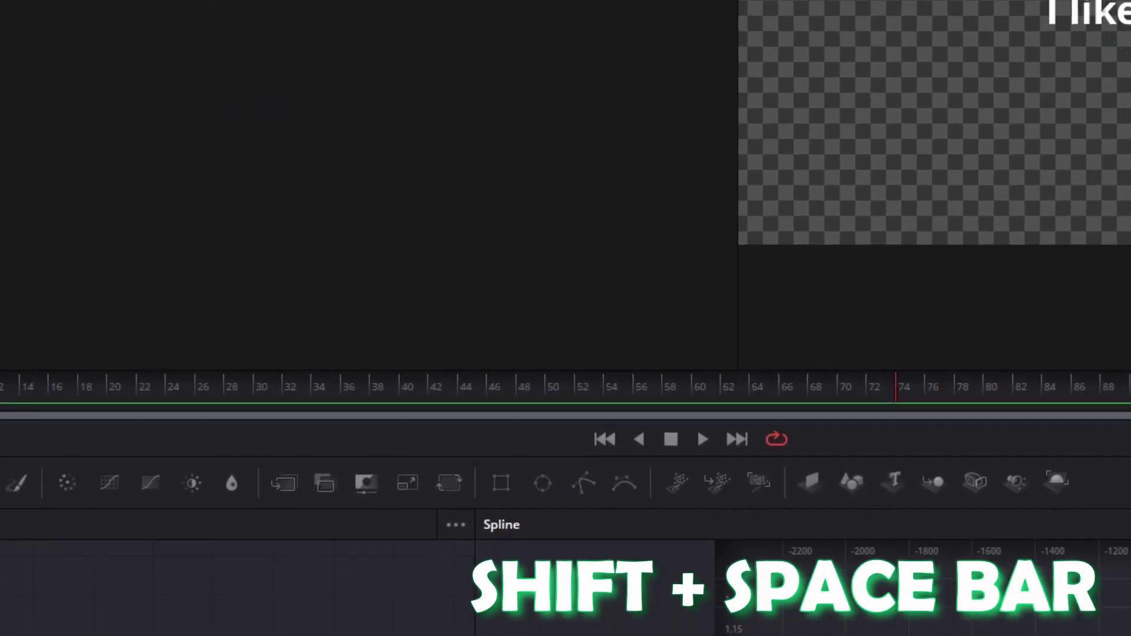
Add a Glow tool, adjust its Glow amount, and expand the Color Scale settings
key("shift+space")
key("BackSpace")
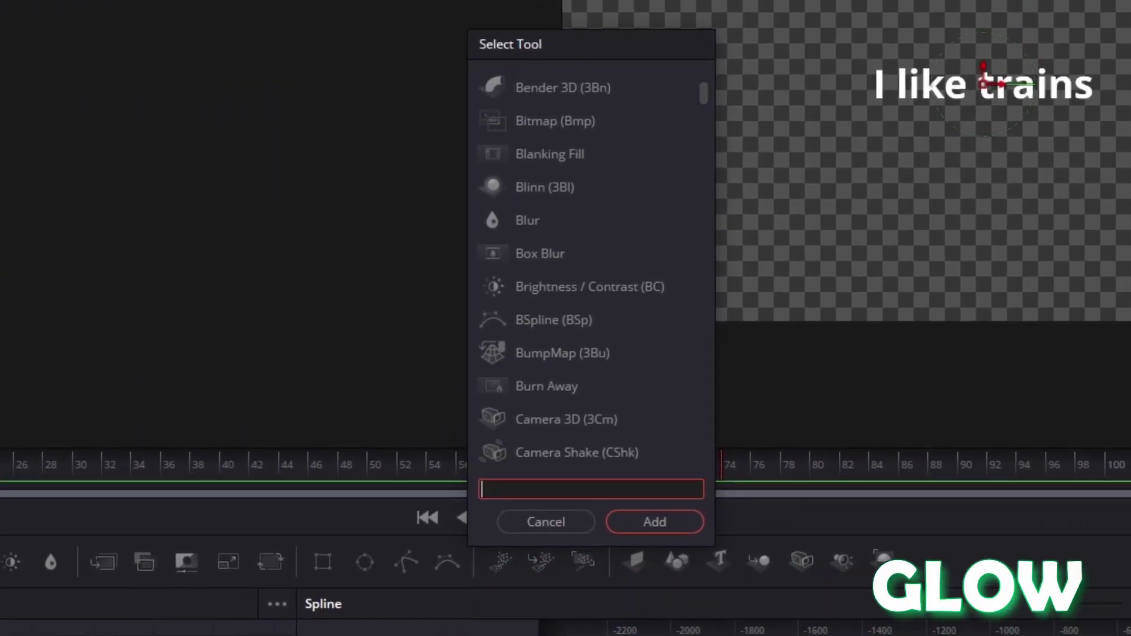
type("Glow")
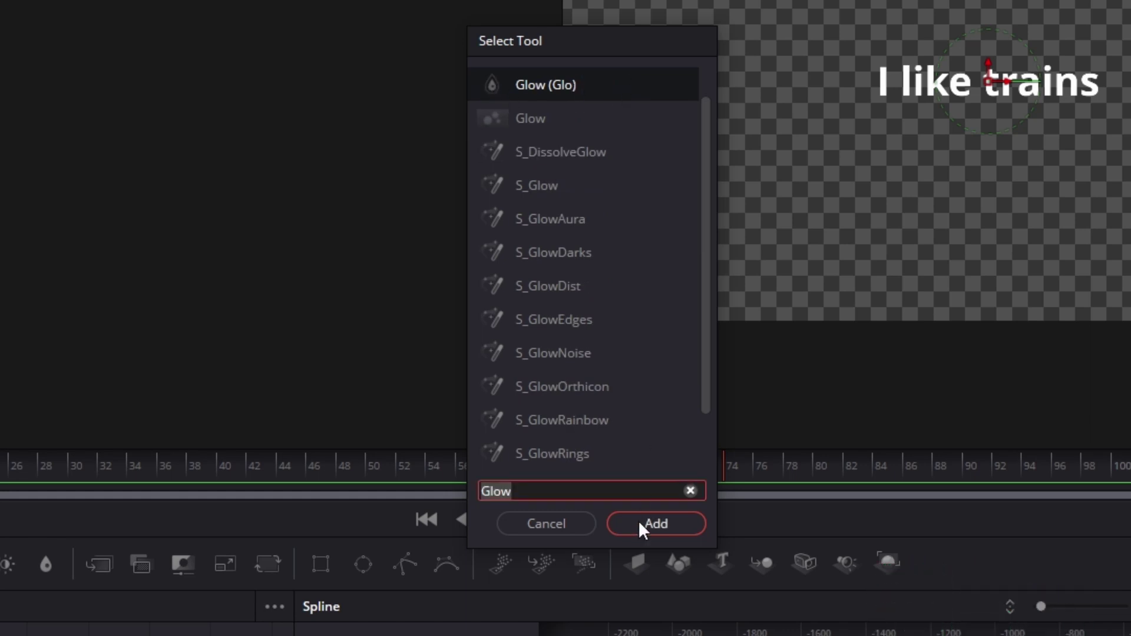
left_click(656, 524)
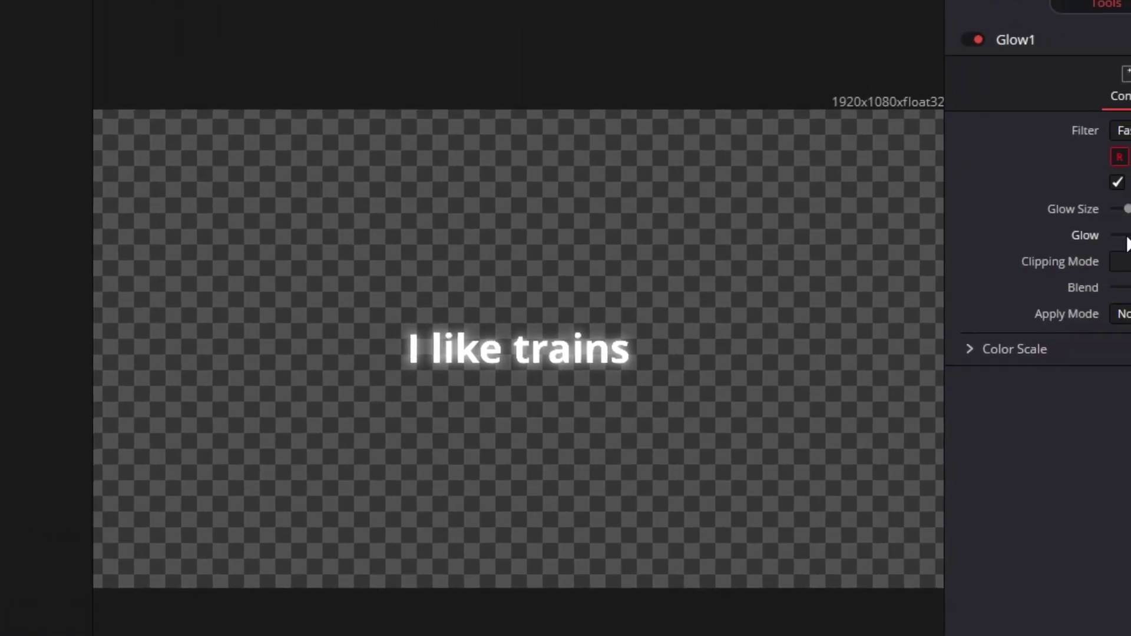
left_click_drag(990, 213, 966, 213)
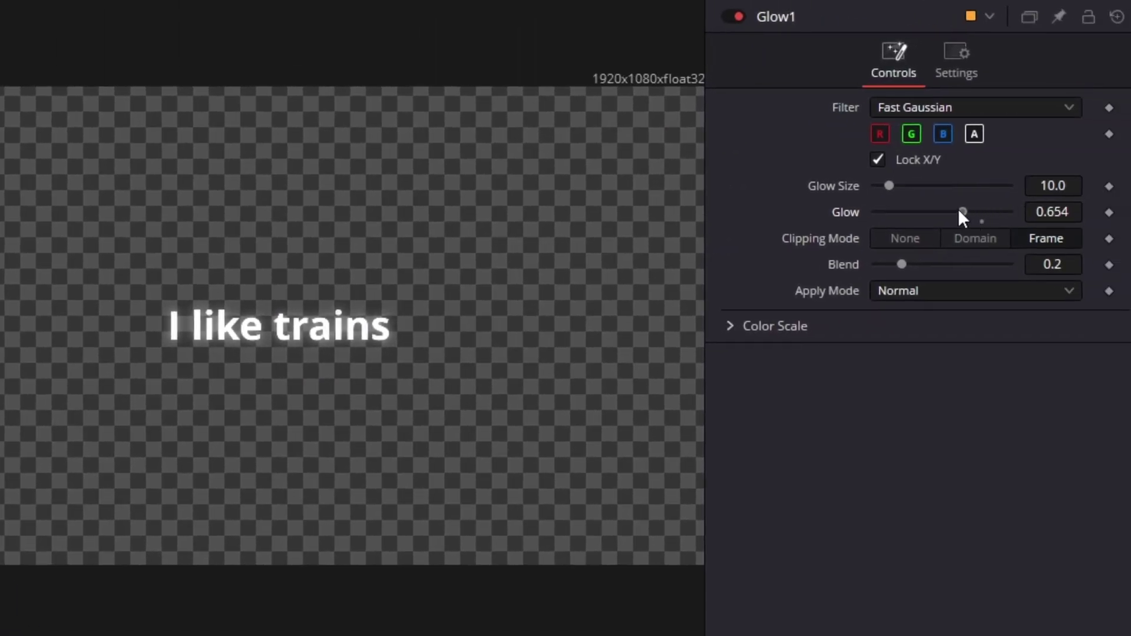
double_click(965, 213)
left_click(730, 325)
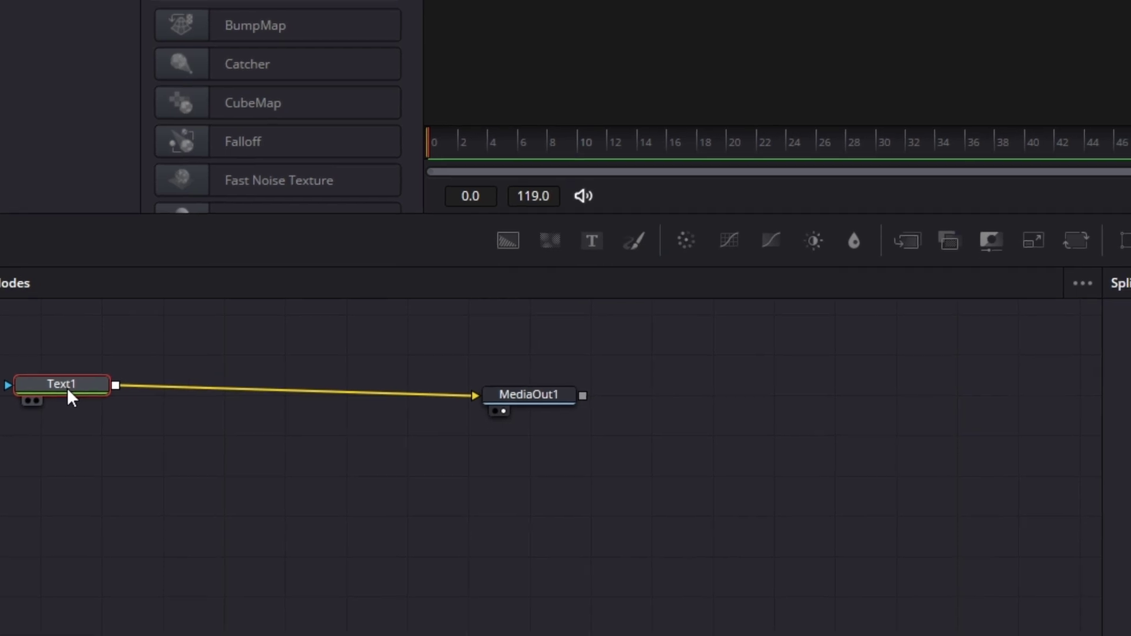
Insert a Waviness tool from the tool search to distort the text
key("shift+space")
type("Waviness")
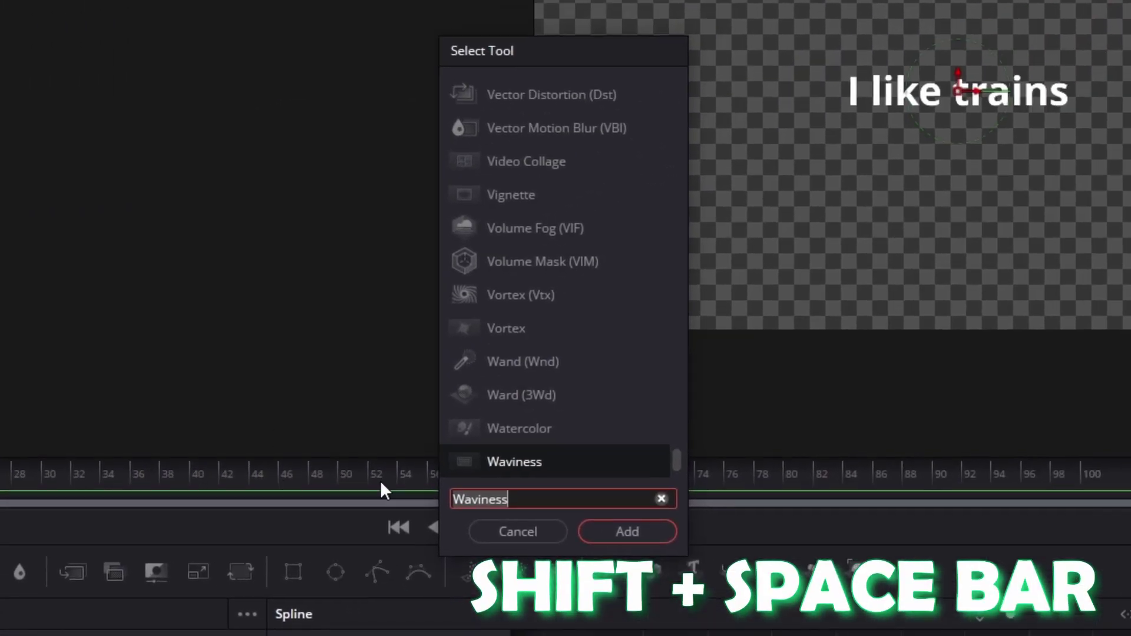
key("BackSpace")
type("waviness")
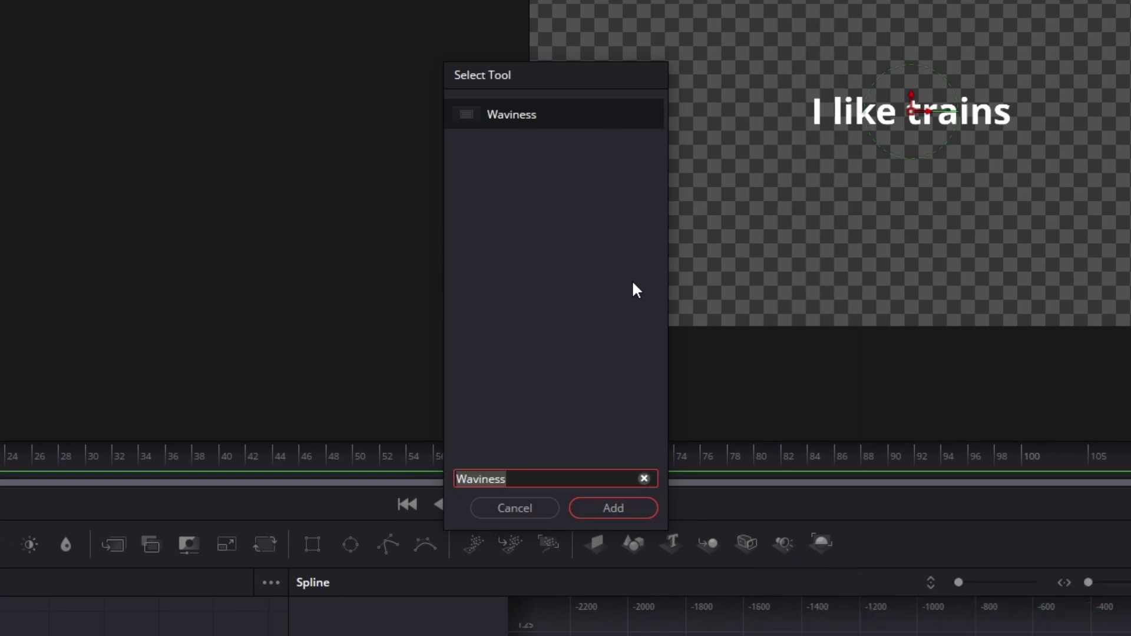
left_click(601, 510)
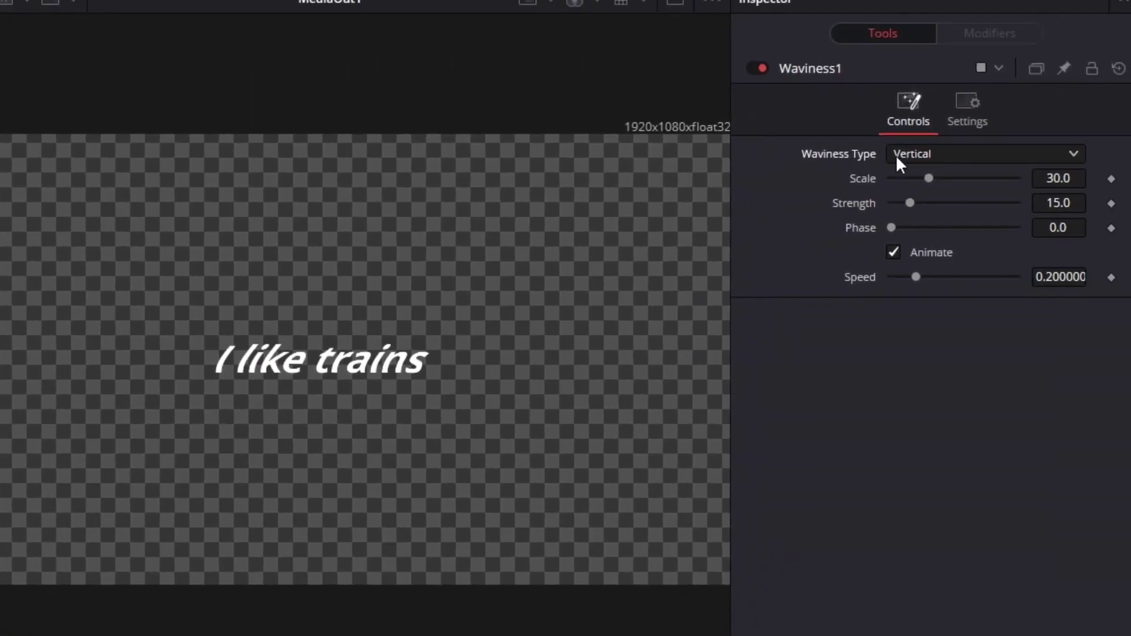
Set Waviness Type to Vertical, raise Strength, and keyframe Phase to 10
left_click(910, 155)
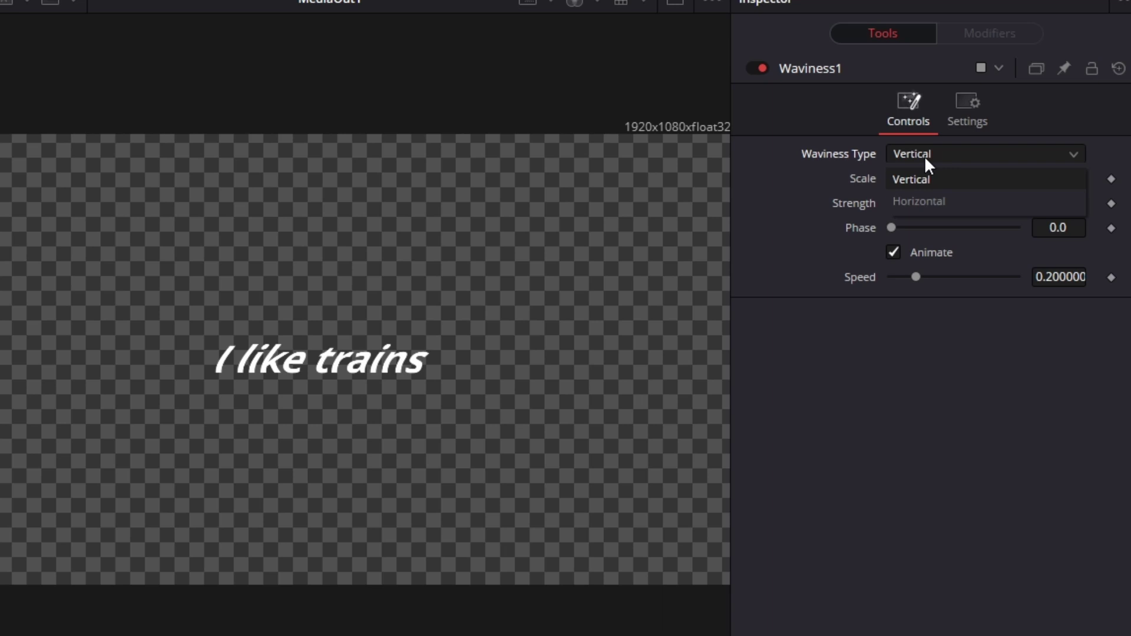
left_click(920, 200)
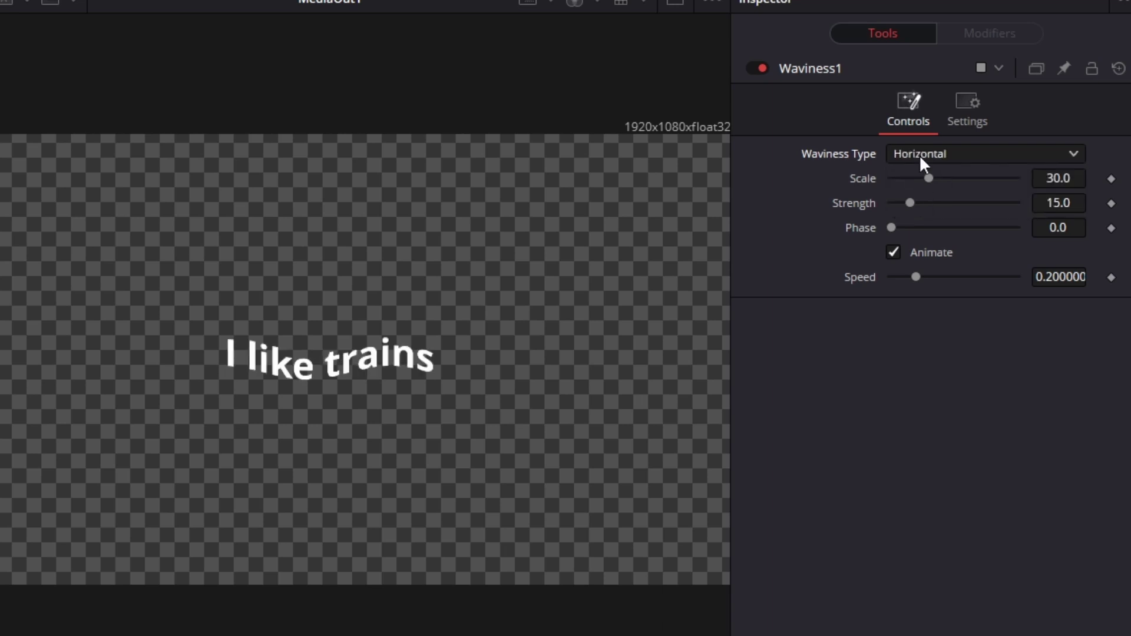
left_click(914, 180)
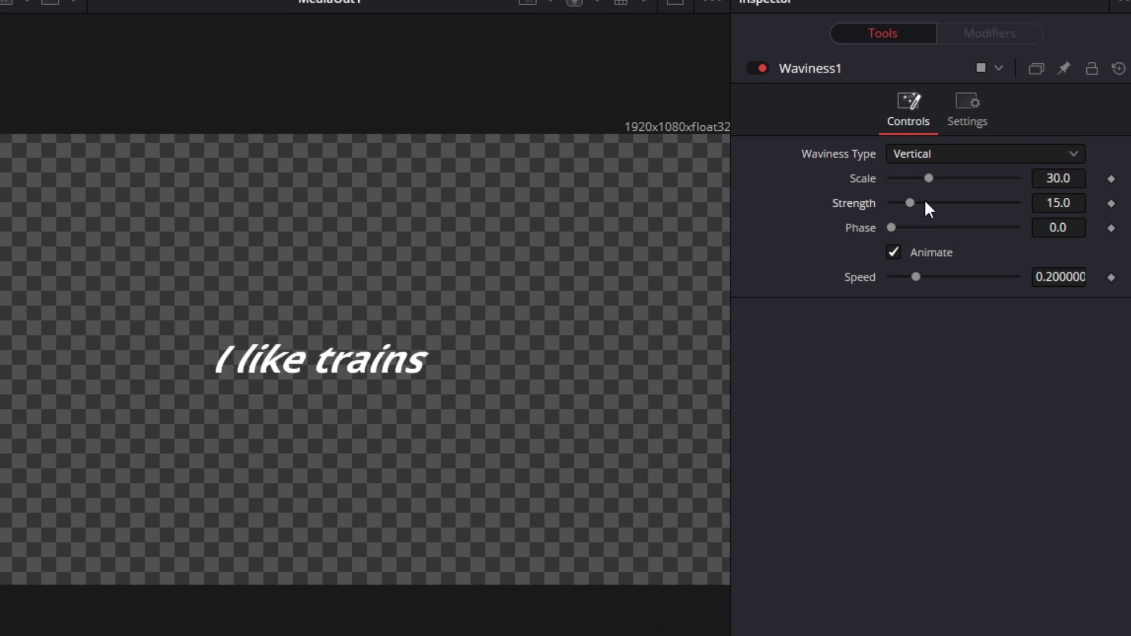
mouse_move(911, 203)
left_mouse_down()
mouse_move(925, 204)
mouse_move(898, 231)
mouse_move(872, 233)
left_mouse_up()
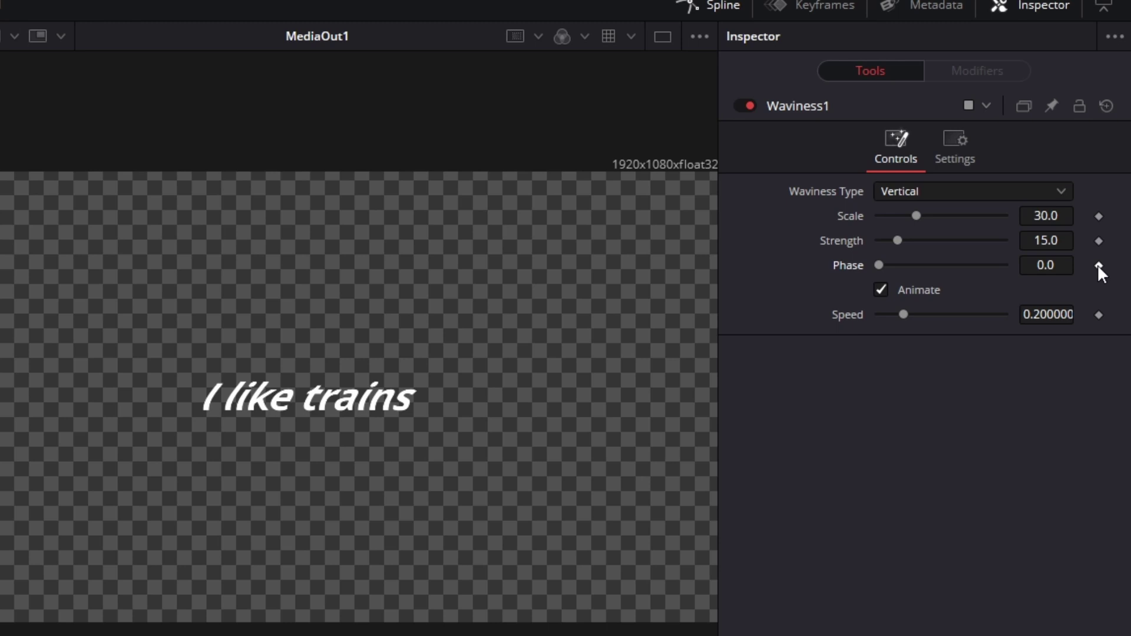
left_click(1098, 265)
type("10")
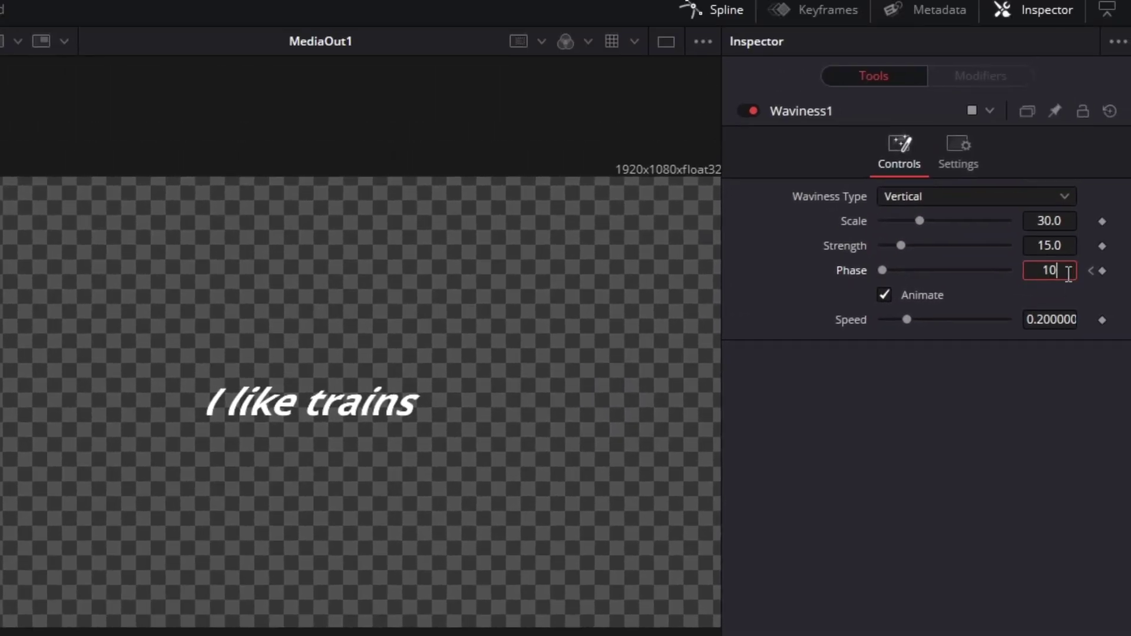
key("Return")
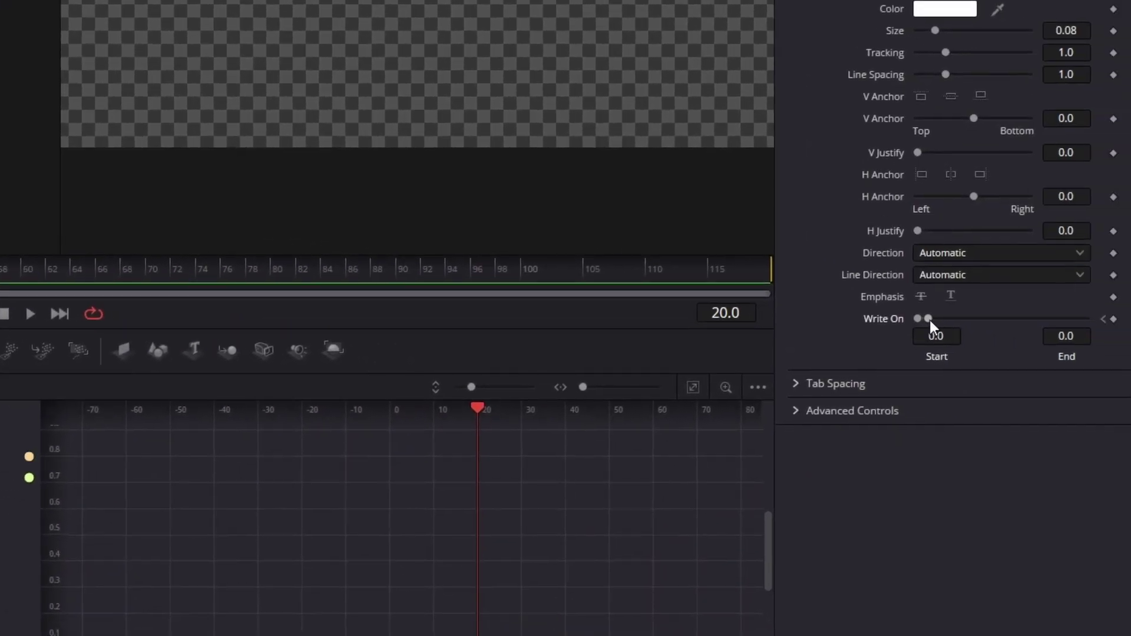
Keyframe Text1's Write On End near 0.05, then preview from frame 0
left_click_drag(930, 321, 953, 317)
key("Home")
key("space")
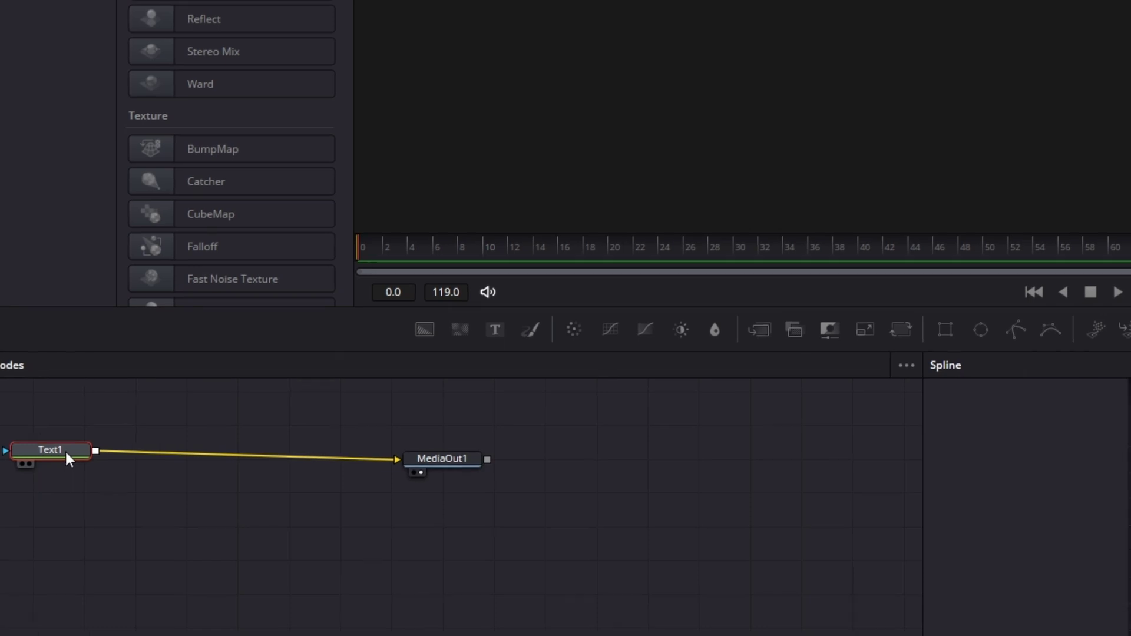
Add a Transform node after the text and shift its Center position
key("shift+space")
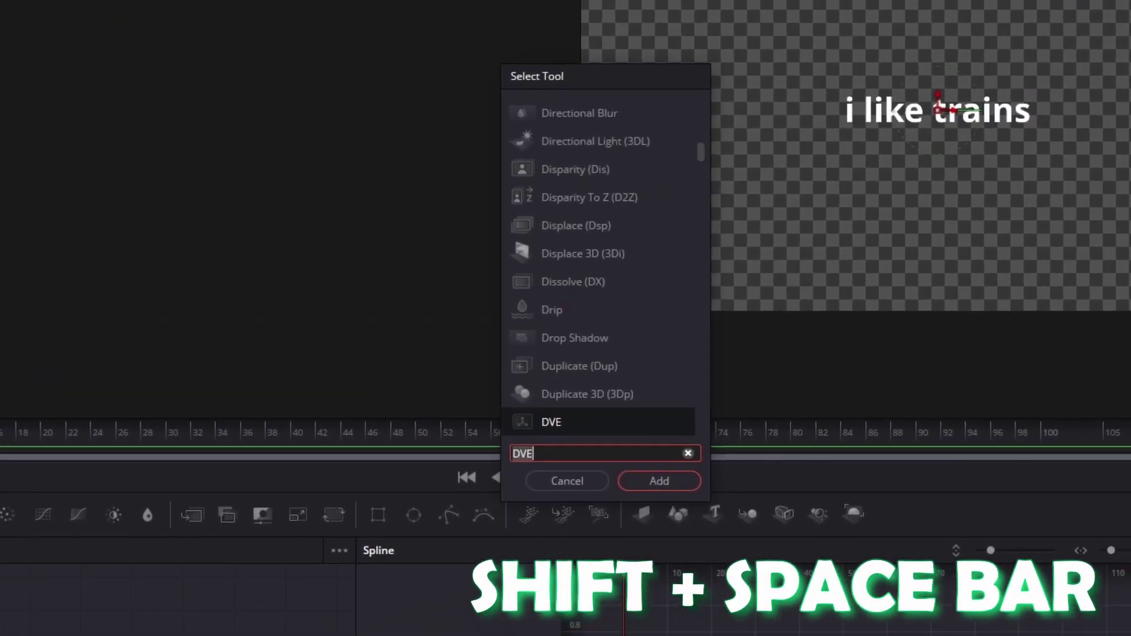
type("trans")
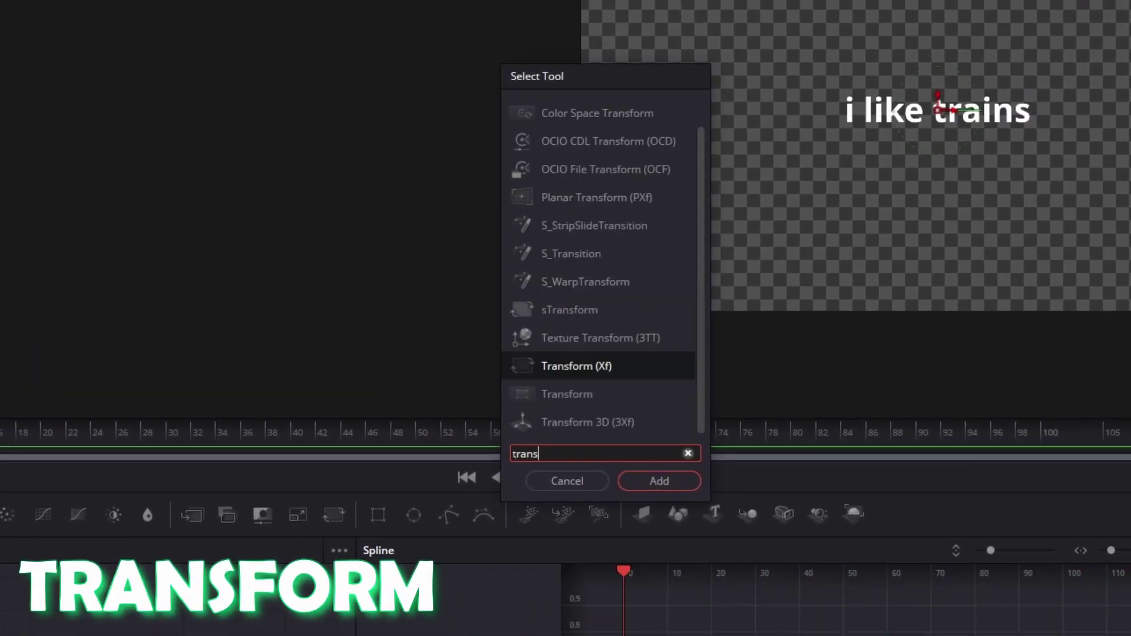
type("form")
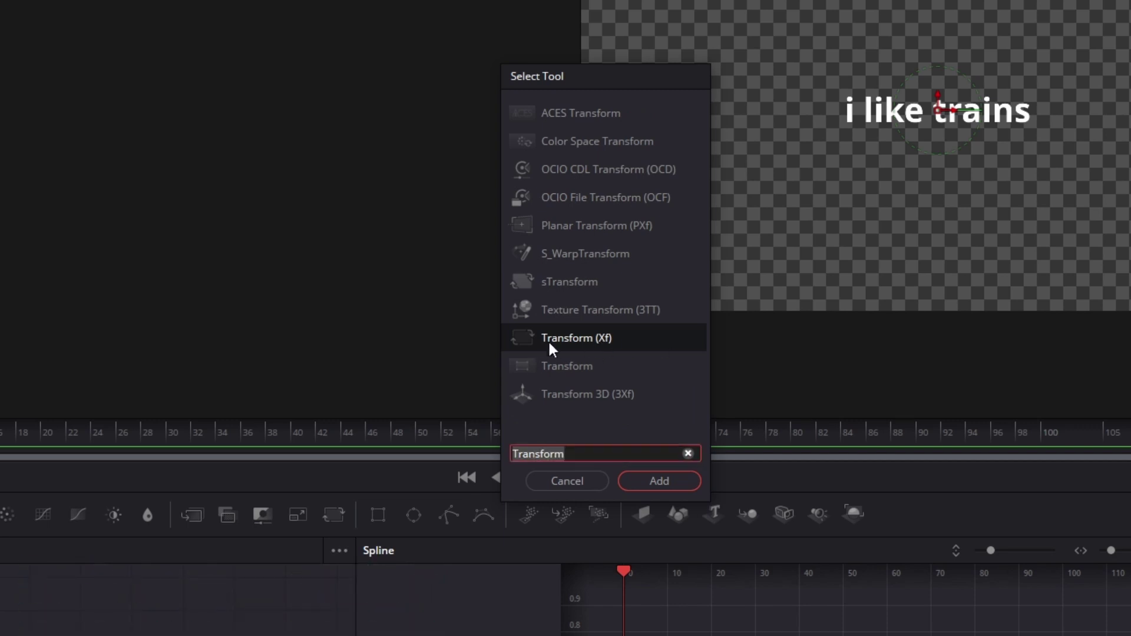
left_click(654, 487)
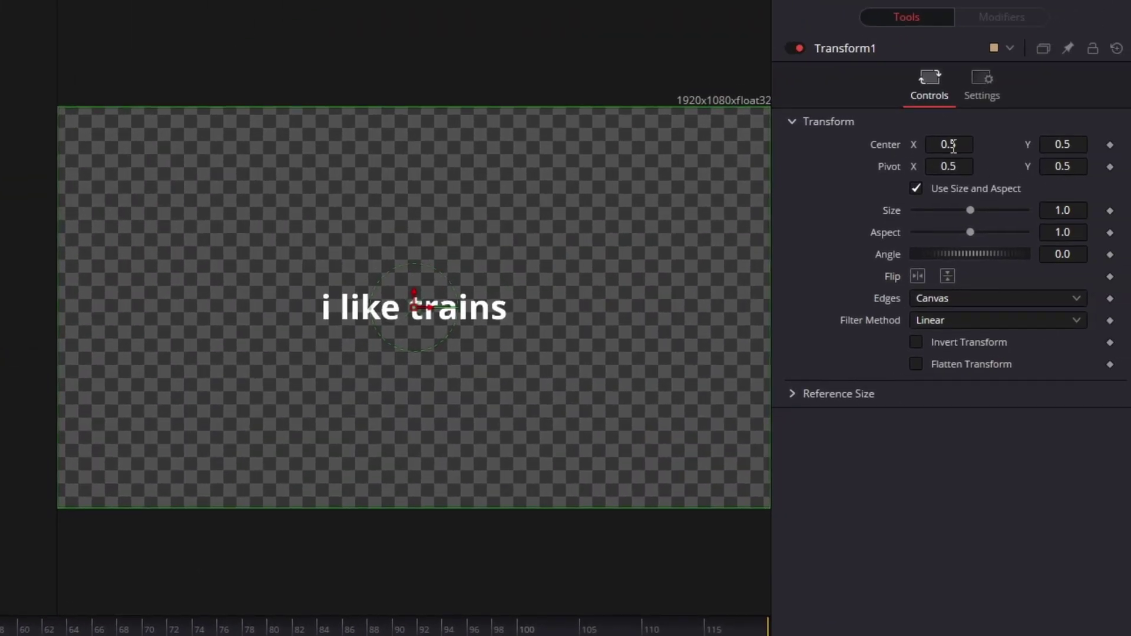
left_click_drag(949, 144, 893, 145)
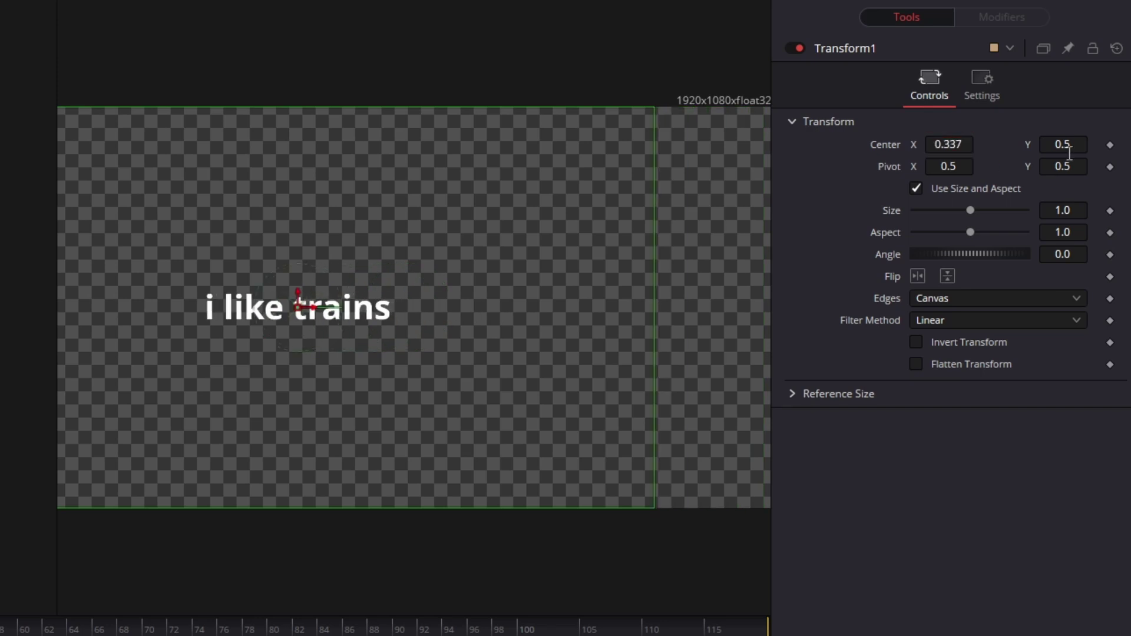
mouse_move(1062, 143)
left_mouse_down()
mouse_move(1008, 144)
mouse_move(1105, 144)
left_mouse_up()
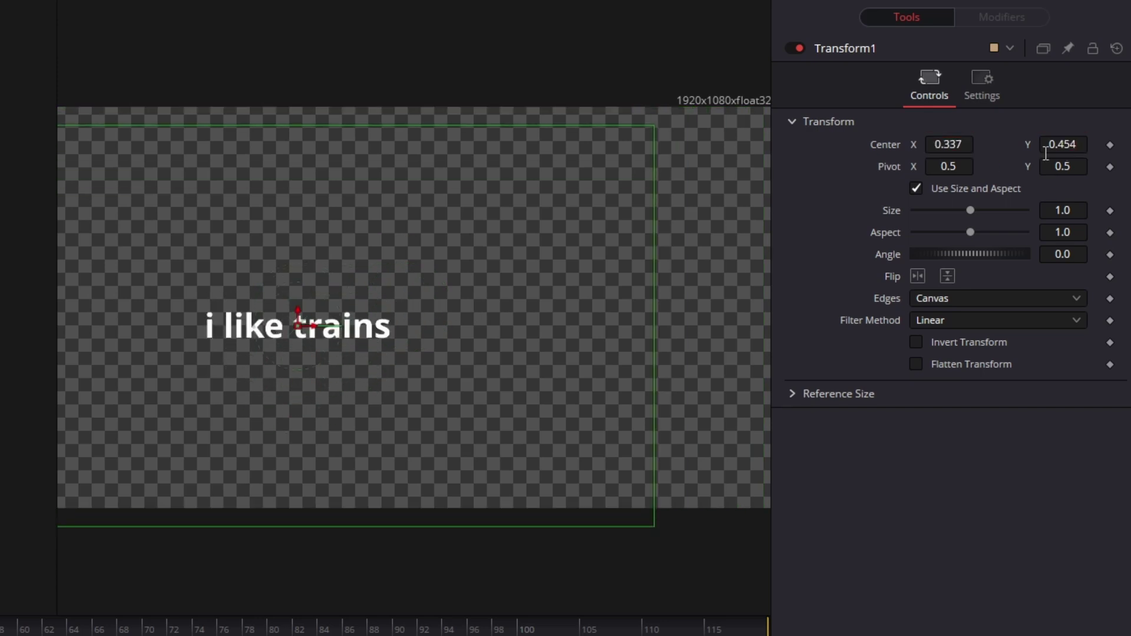
left_click_drag(937, 148, 920, 157)
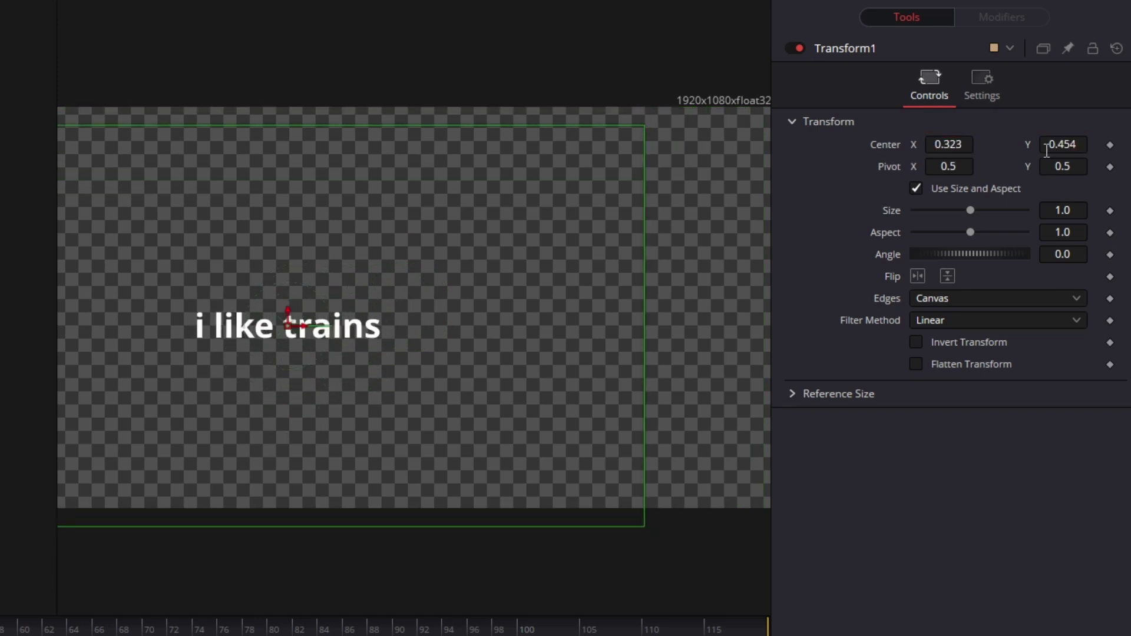
Try Transform Size and Angle changes, then reset the angle to zero
mouse_move(970, 209)
left_mouse_down()
mouse_move(1007, 212)
mouse_move(971, 211)
left_mouse_up()
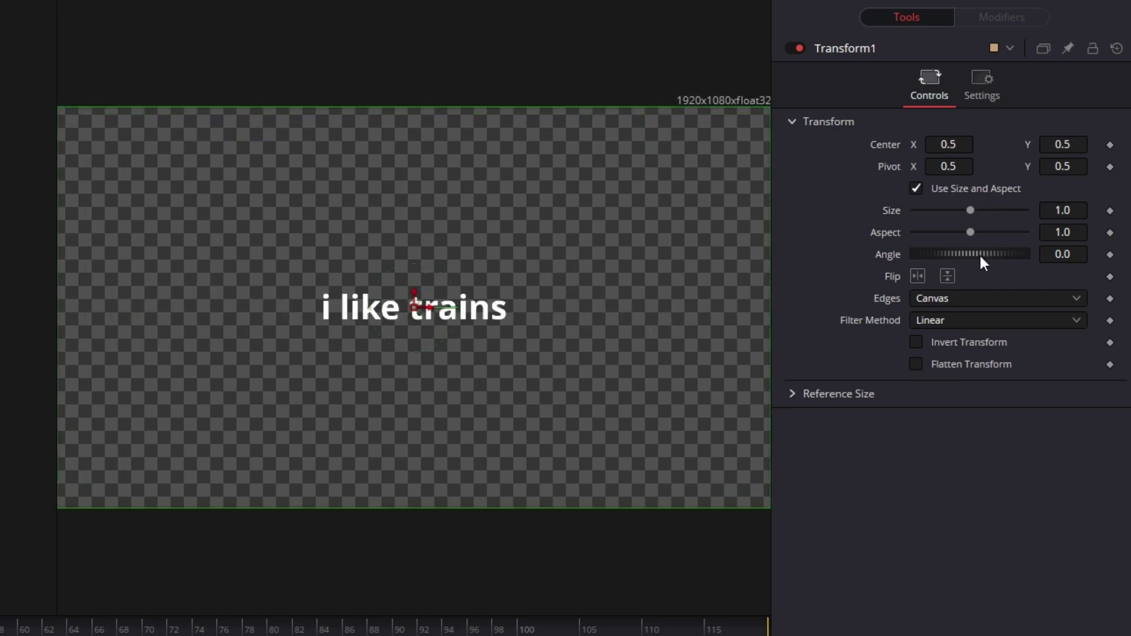
mouse_move(979, 254)
left_mouse_down()
mouse_move(942, 254)
mouse_move(975, 254)
left_mouse_up()
double_click(977, 256)
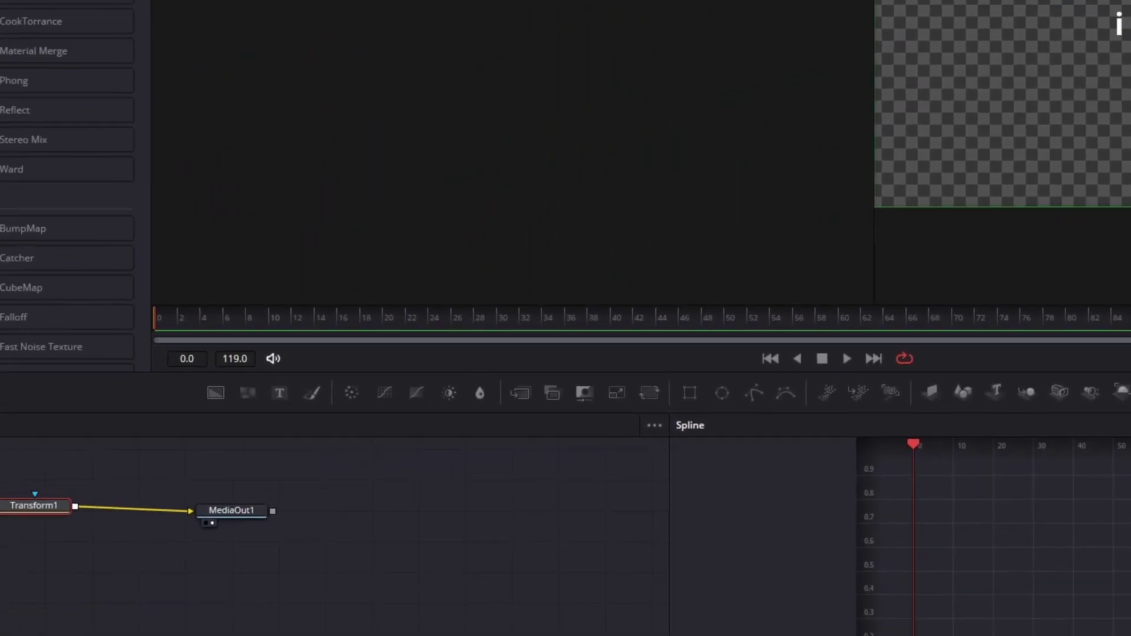
Enable Text1's outline shading element and change its colour to purple (#602fff)
left_click(47, 443)
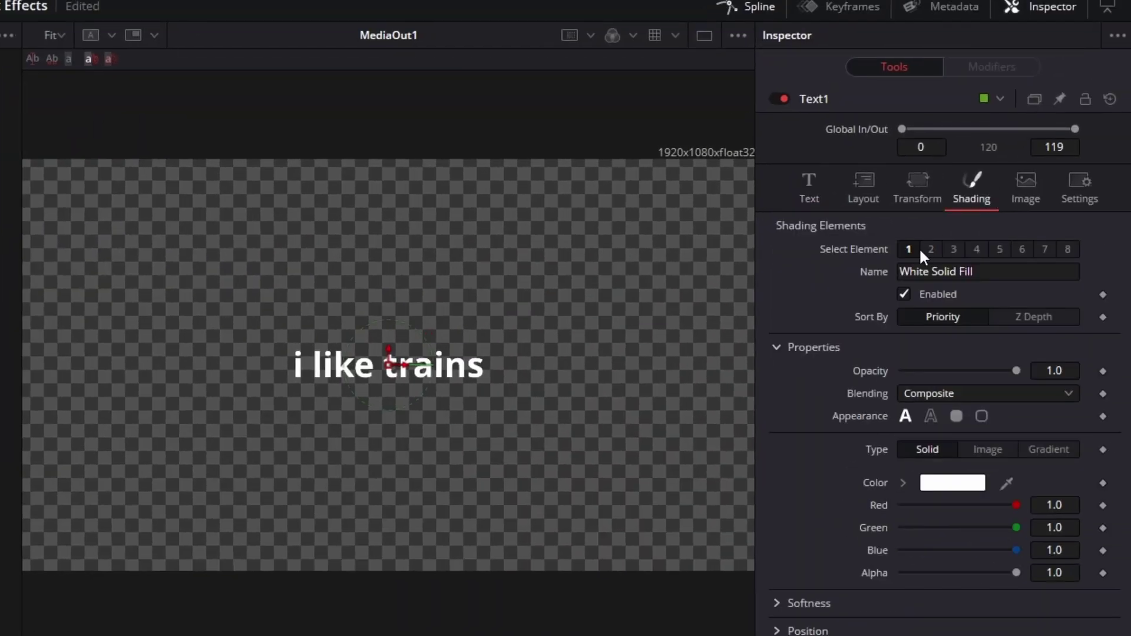
left_click(931, 250)
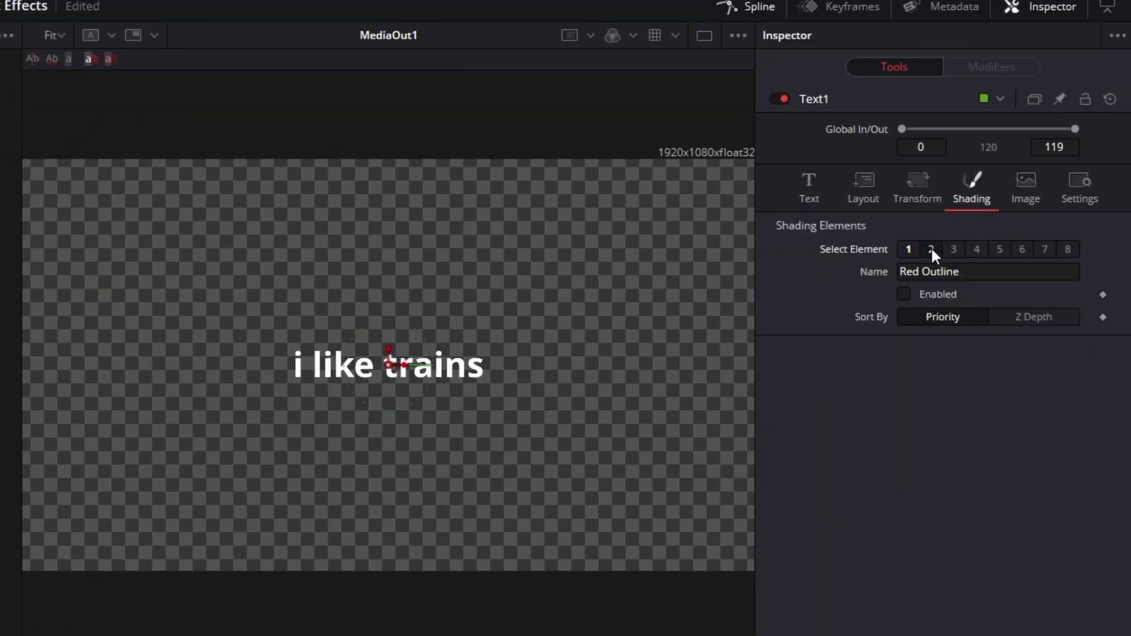
left_click(904, 295)
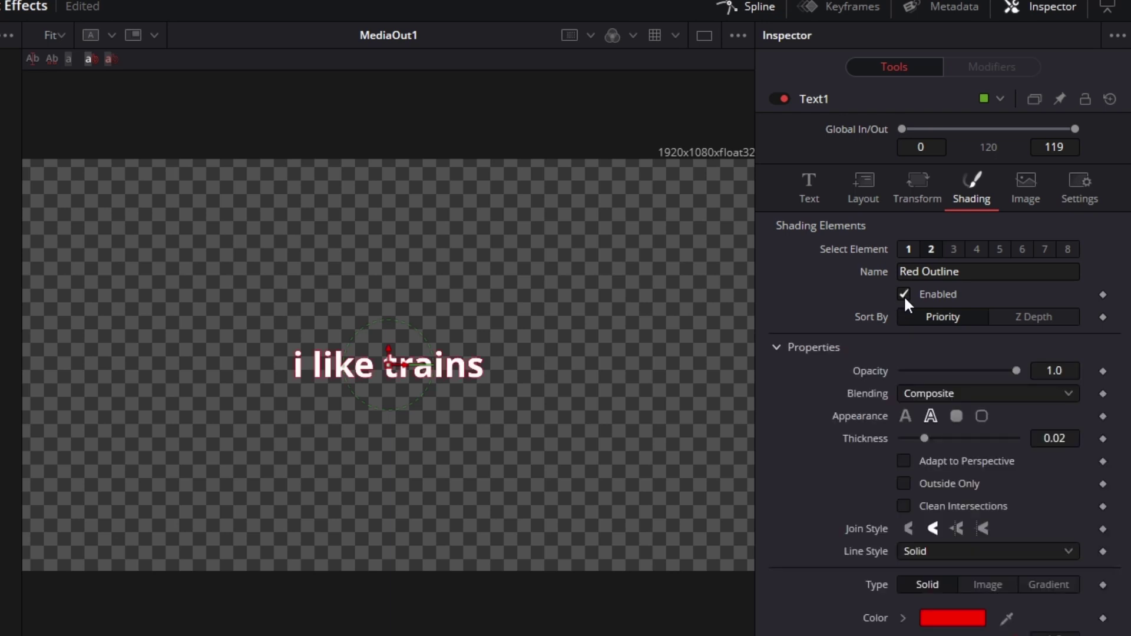
scroll(414, 389, "up", 5)
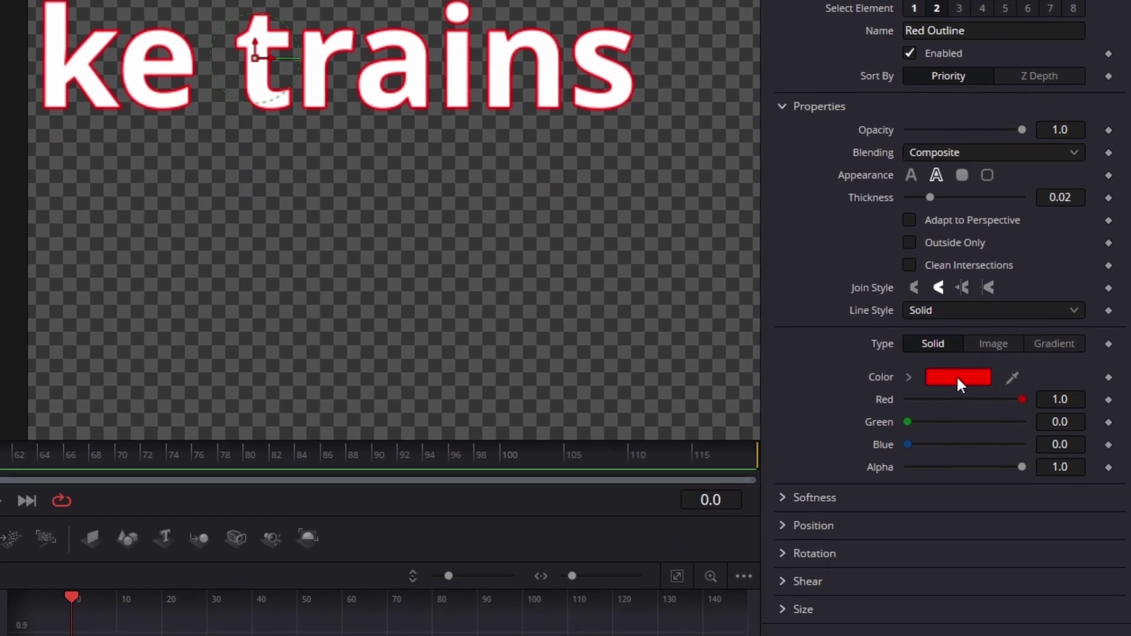
left_click(956, 374)
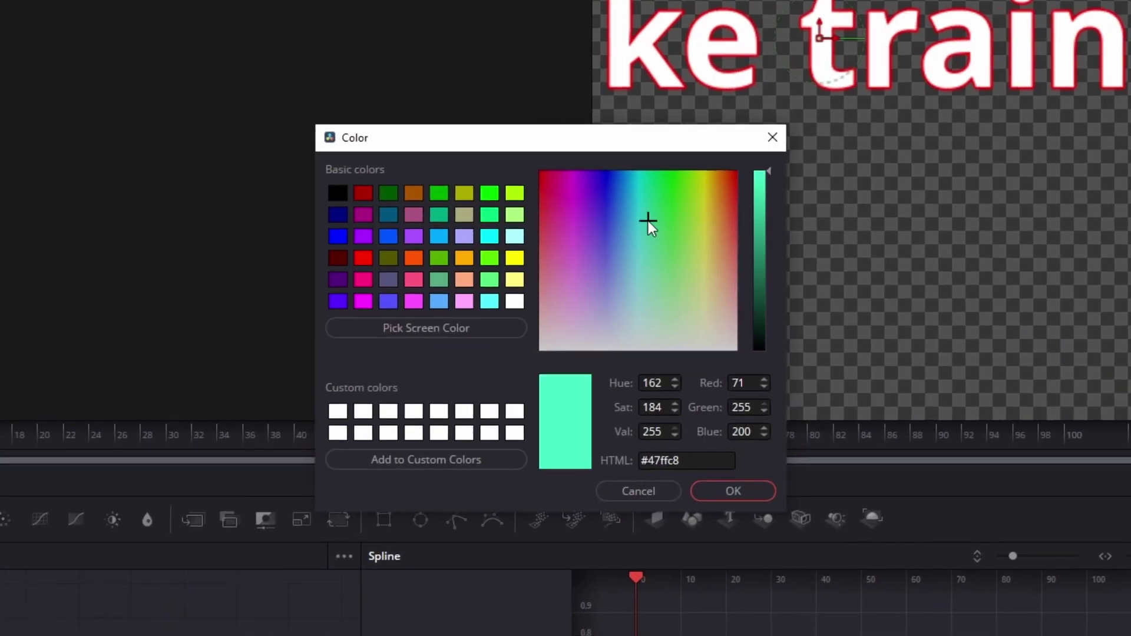
mouse_move(650, 222)
left_mouse_down()
mouse_move(642, 189)
mouse_move(599, 300)
mouse_move(634, 245)
mouse_move(597, 204)
left_mouse_up()
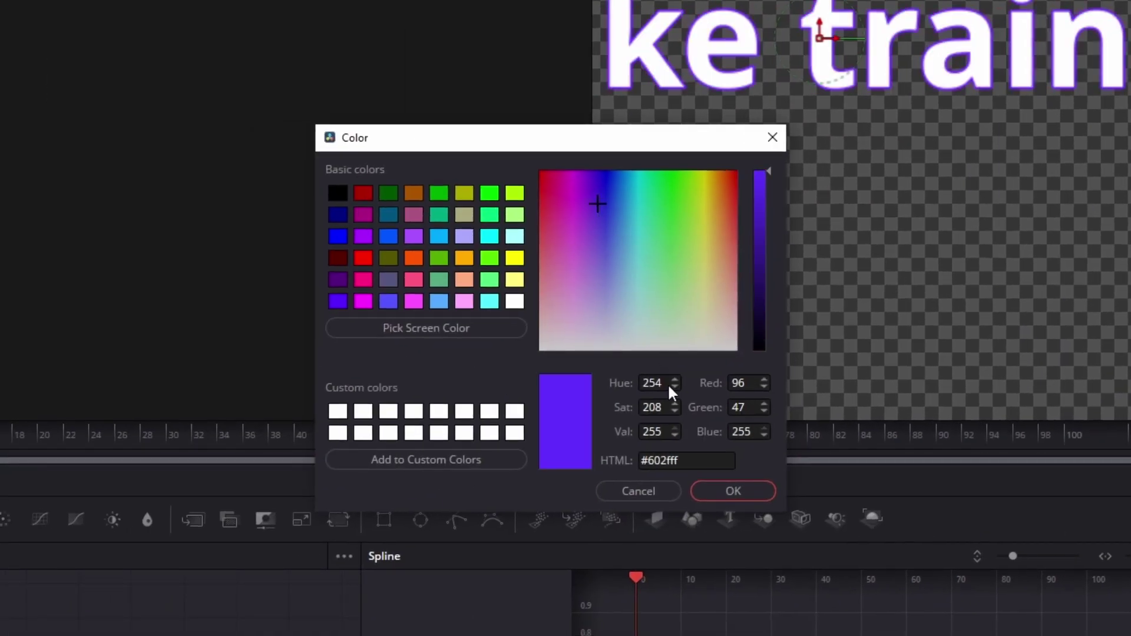
left_click(714, 490)
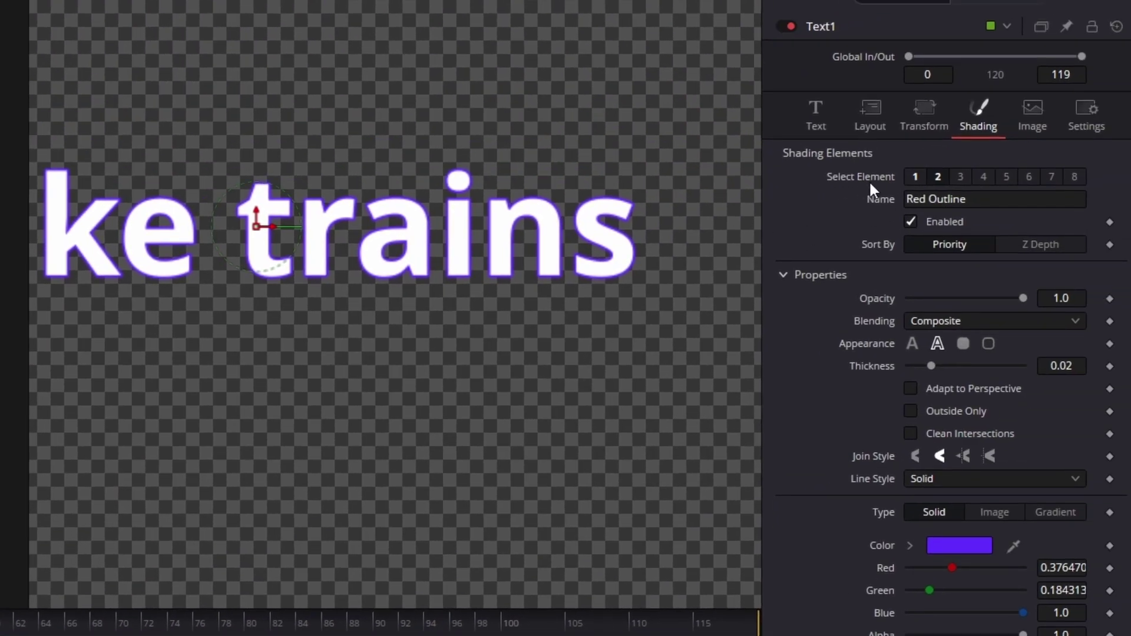
Select shading element 3 (Black Shadow) on Text1 and enable it
left_click(963, 175)
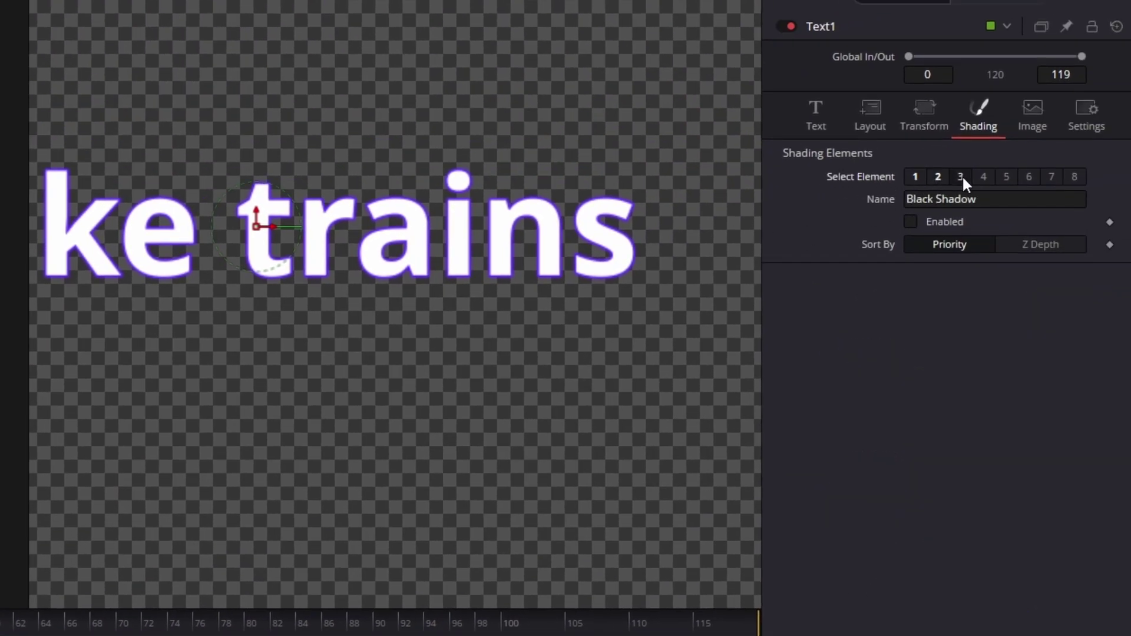
left_click(911, 221)
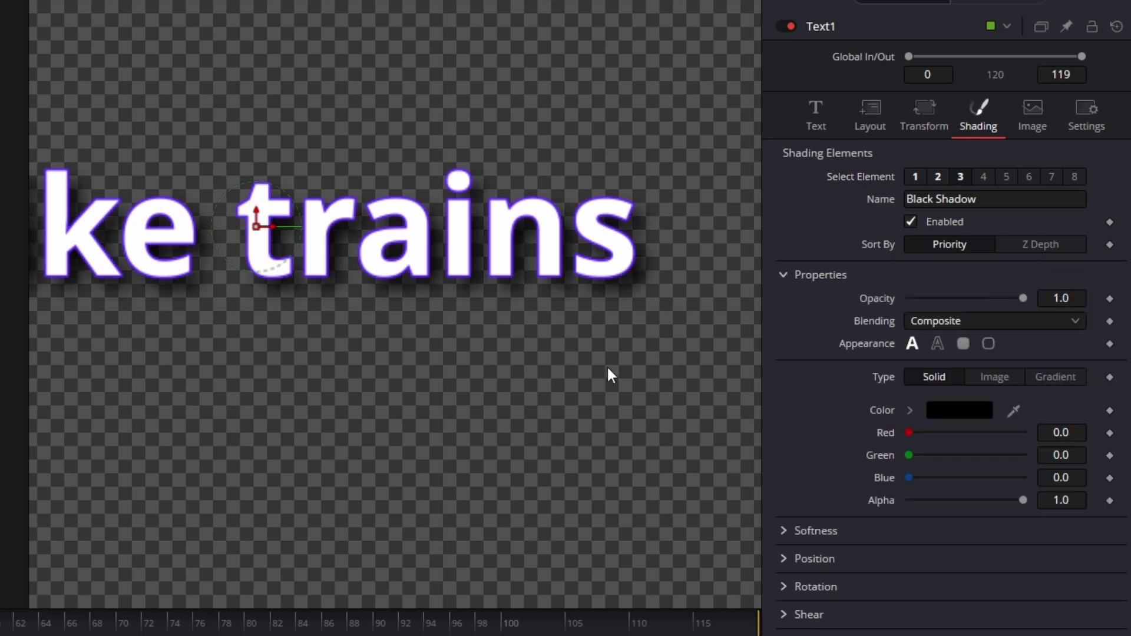